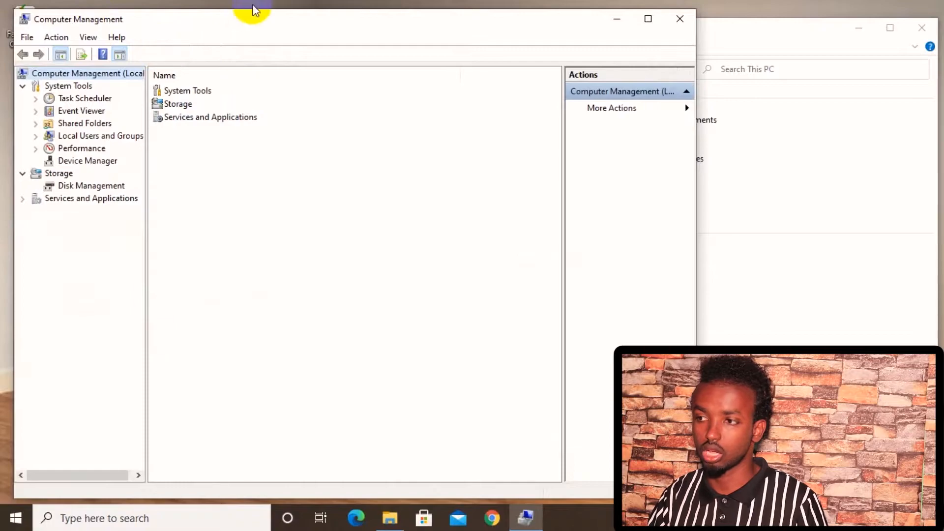
- Maximize the Computer Management window and show Disk Management
drag(241, 23, 332, 13)
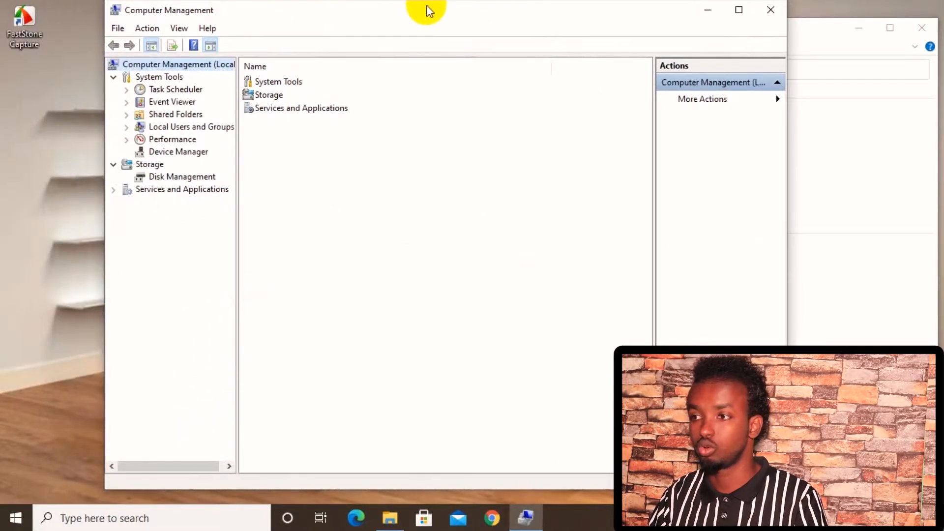
click(740, 10)
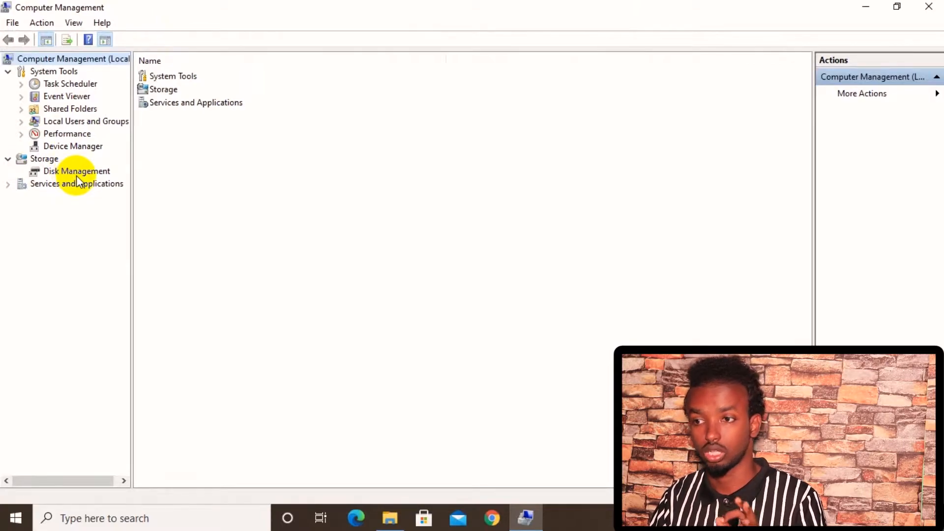
click(64, 172)
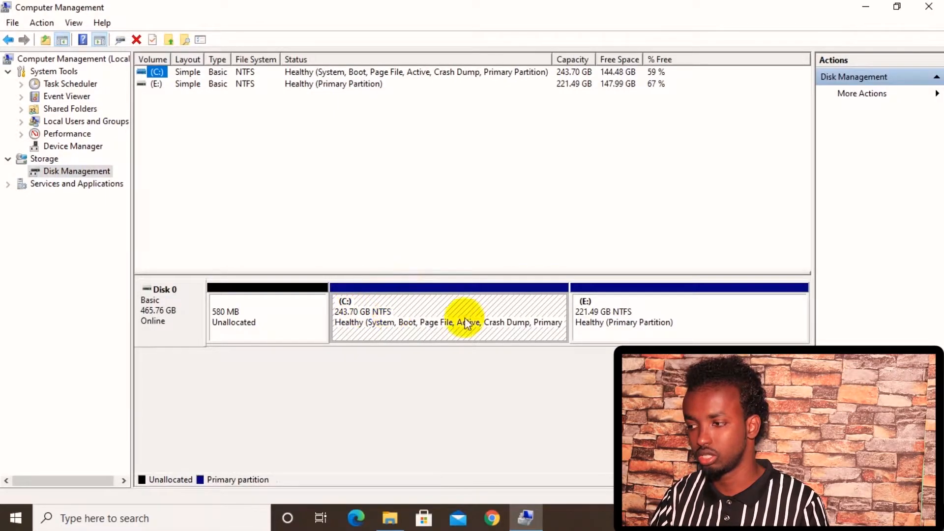
- Examine the C: and E: partitions on Disk 0
click(592, 316)
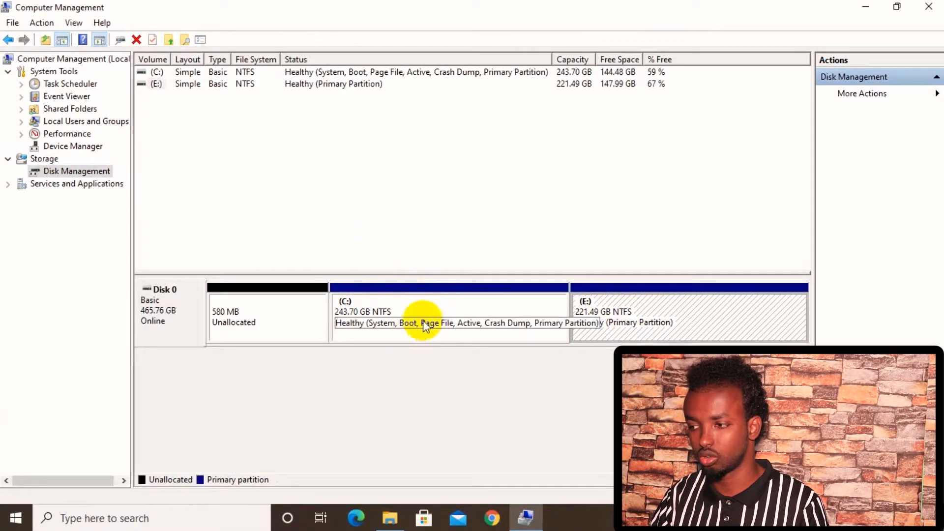
click(449, 313)
click(654, 316)
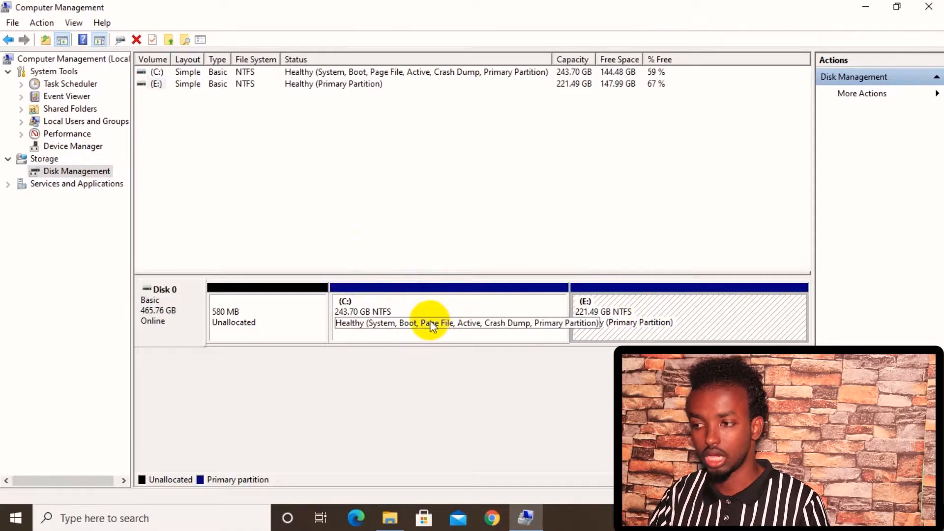
click(404, 313)
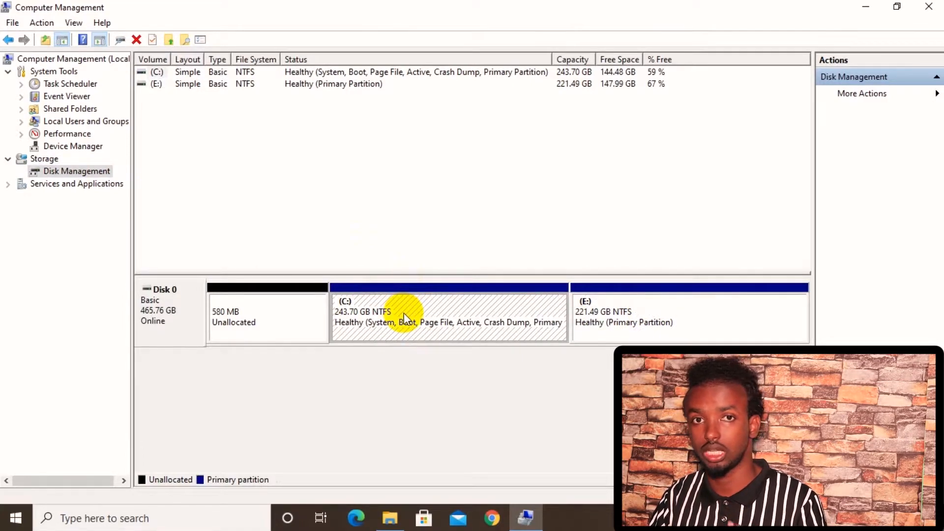
click(629, 314)
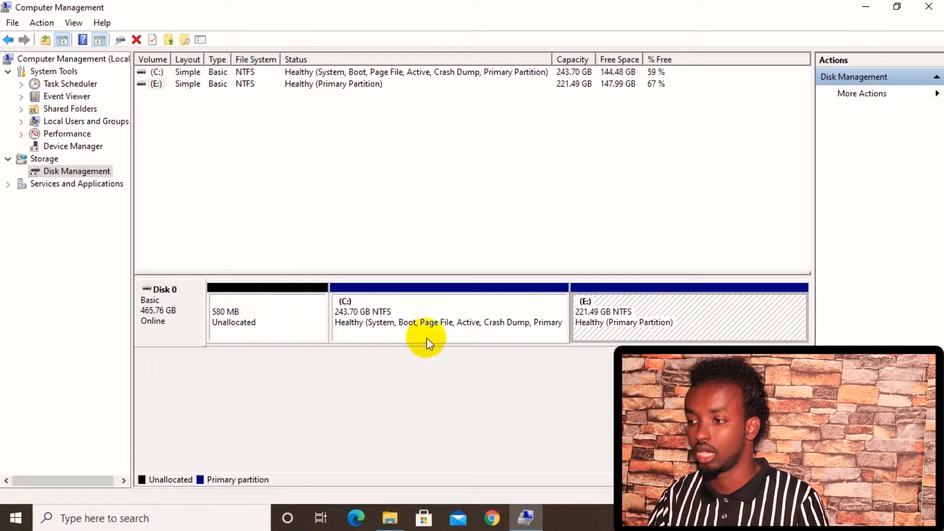
- Start shrinking the E: volume and clear the suggested amount of space to shrink
right_click(633, 324)
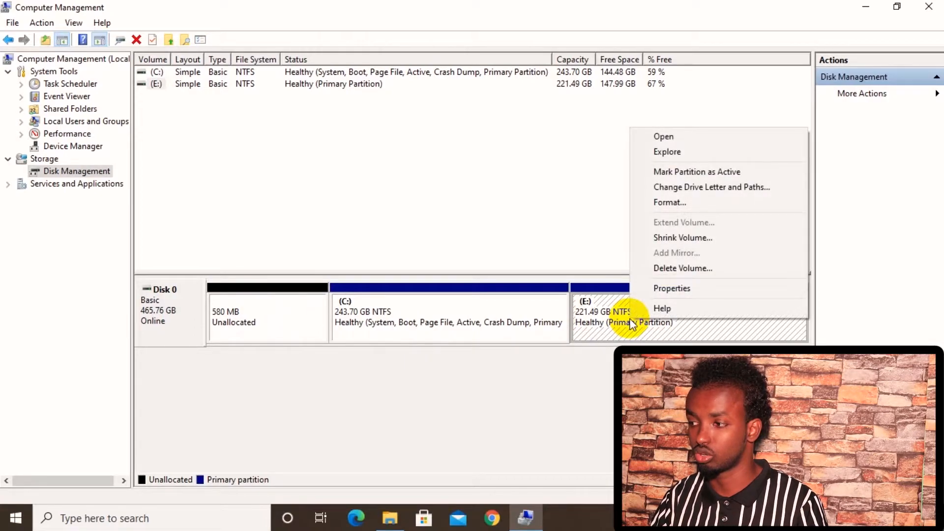
click(689, 237)
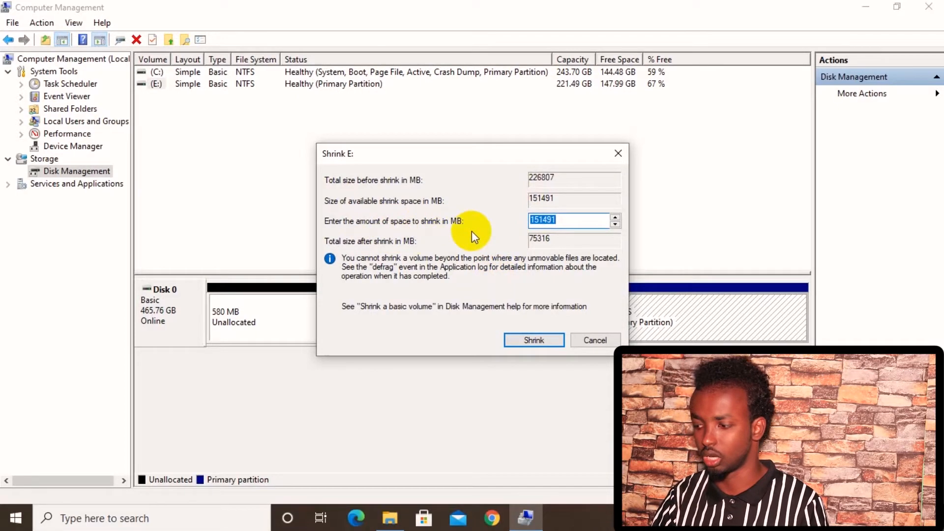
key(BackSpace)
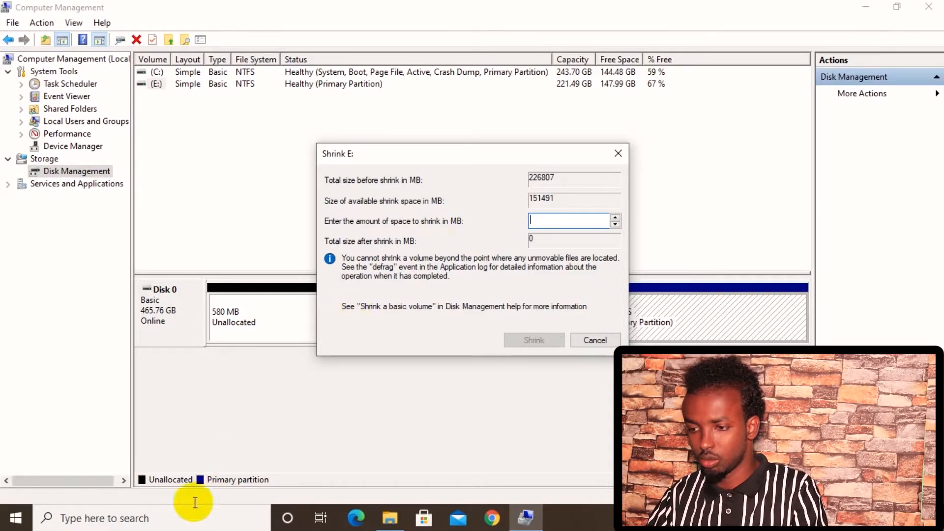
- Switch to Calculator and compute 80 × 1024 to convert 80 GB to megabytes
click(157, 519)
text(calc)
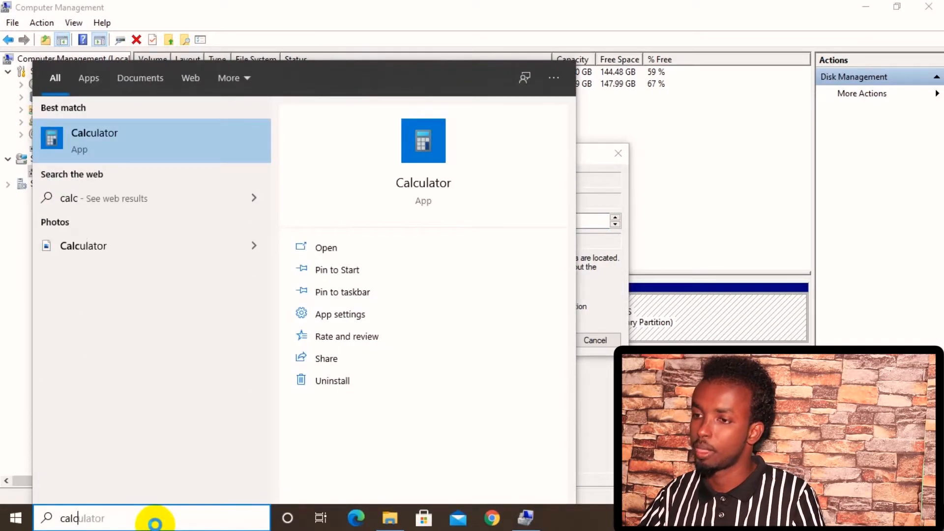
key(Return)
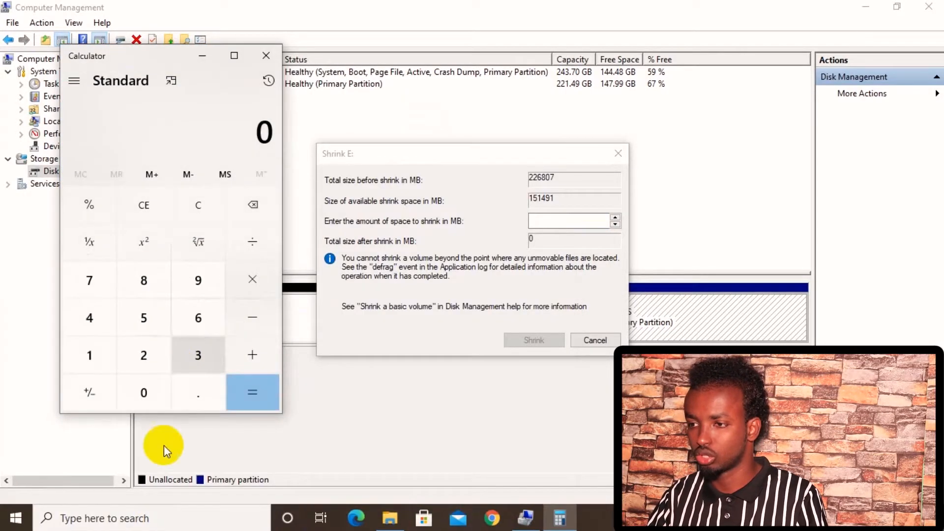
click(157, 279)
click(156, 396)
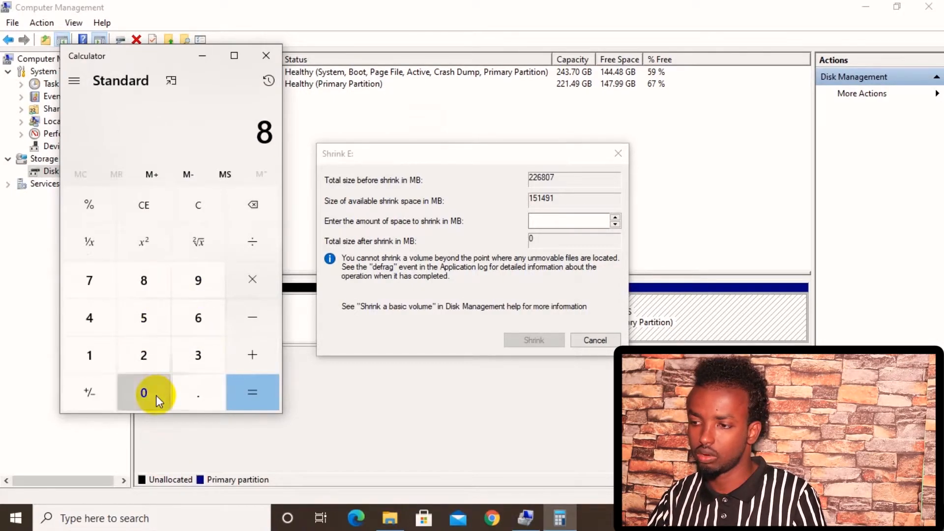
click(262, 279)
click(98, 355)
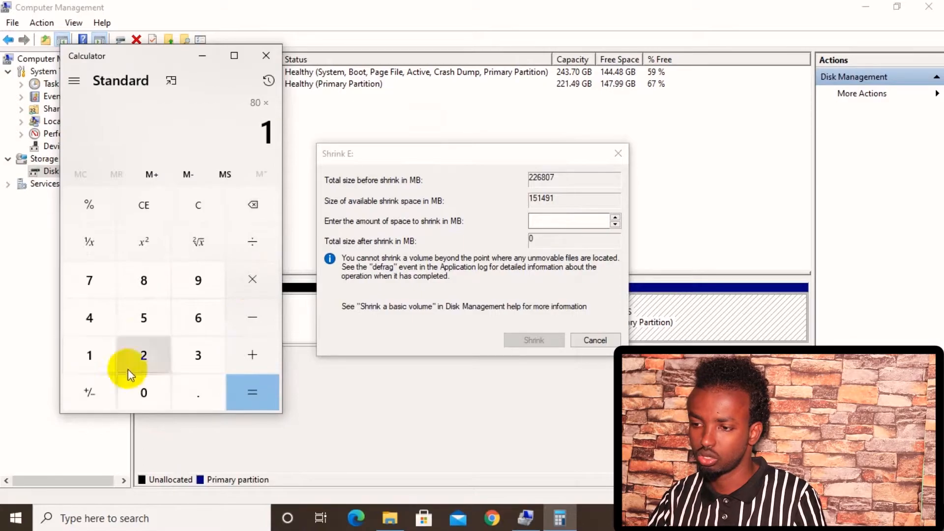
click(157, 390)
click(149, 362)
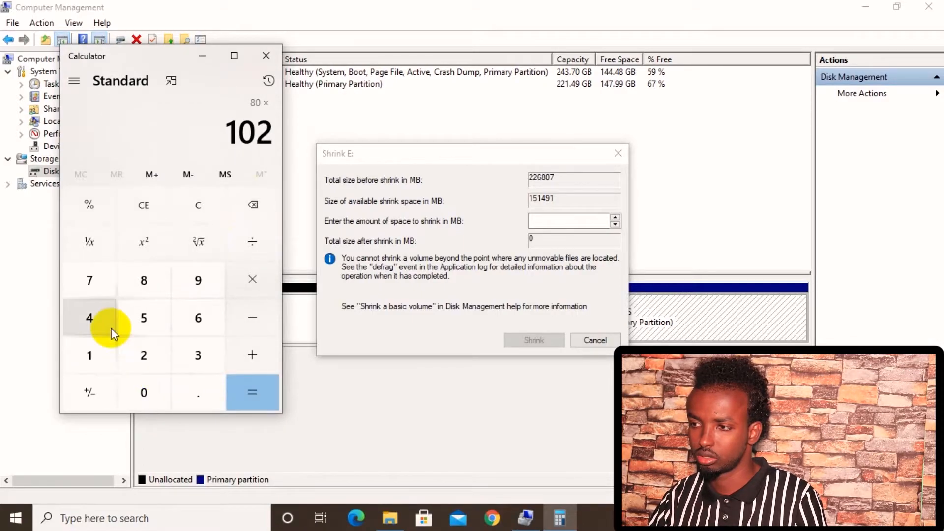
click(95, 311)
click(252, 386)
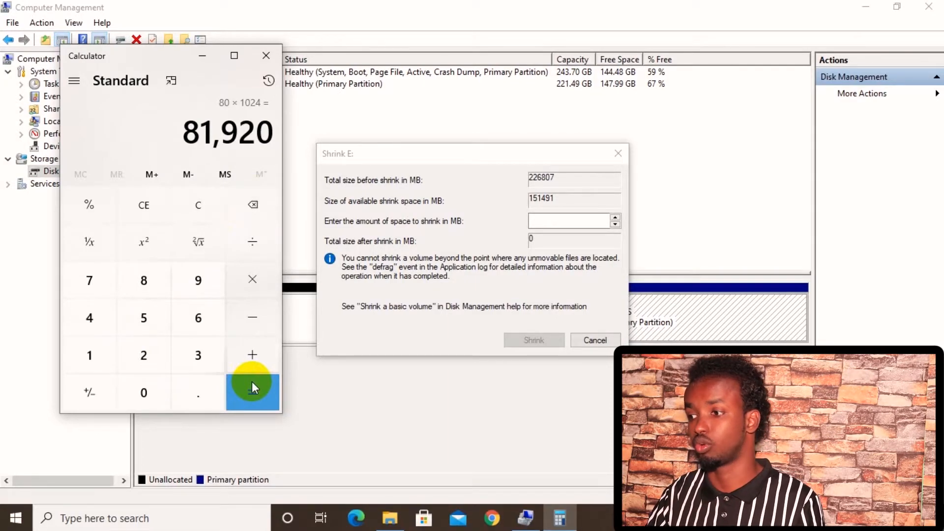
- Set the amount of space to shrink from E: to 81920 MB and perform the shrink
click(558, 219)
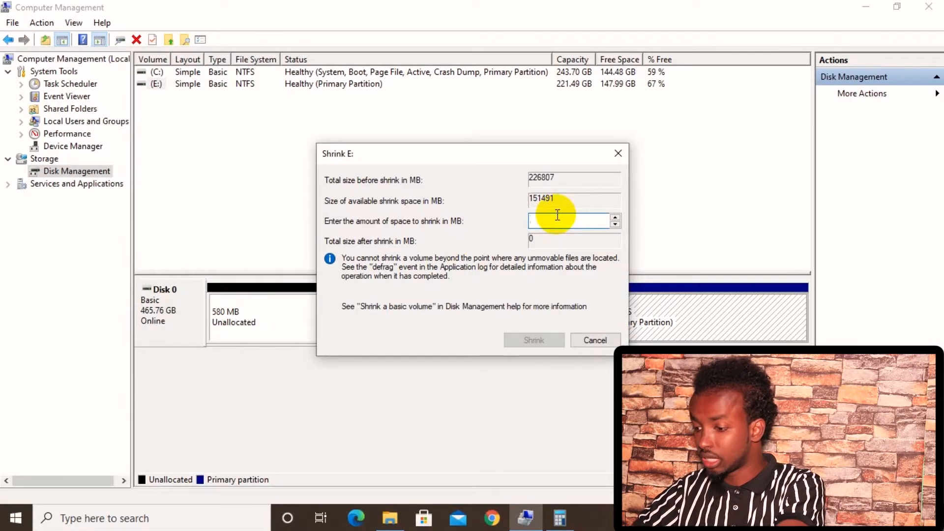
text(81)
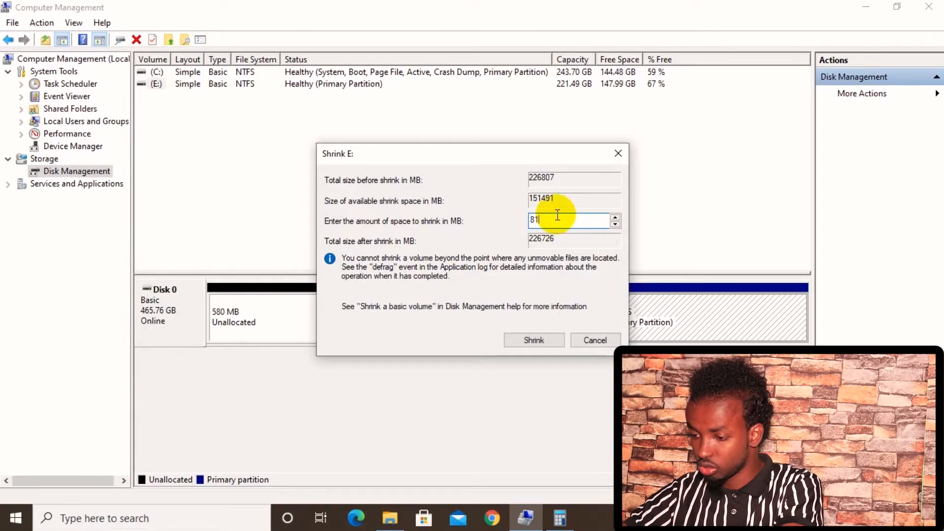
text(920)
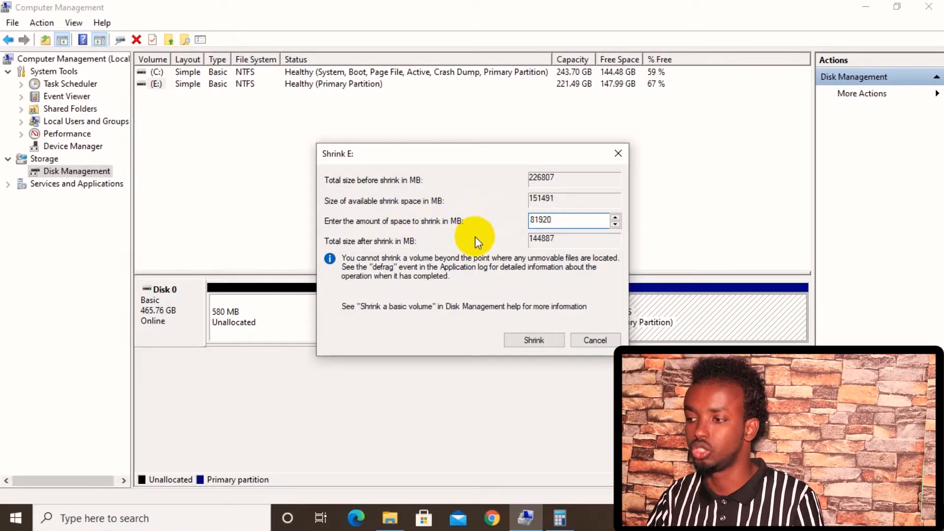
click(538, 338)
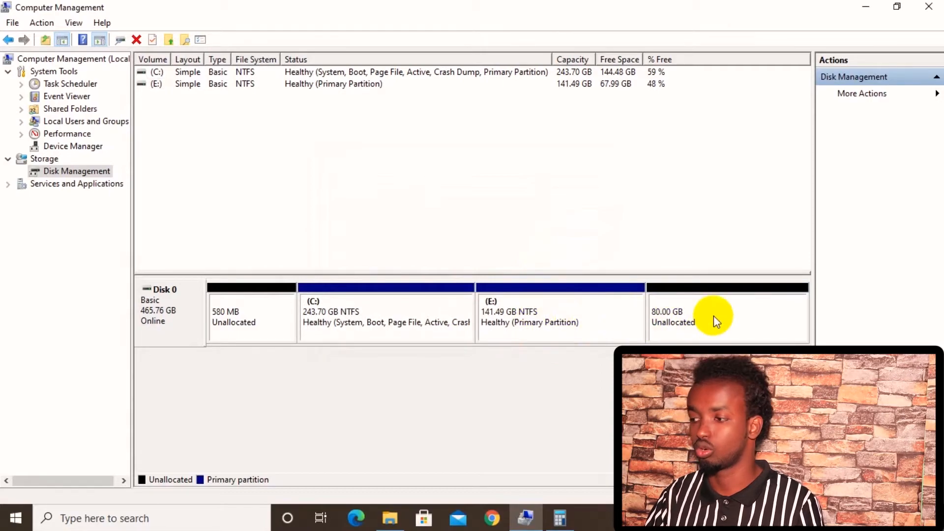
- Inspect the unallocated space after the E: partition and compare it with E: in the disk layout
click(714, 316)
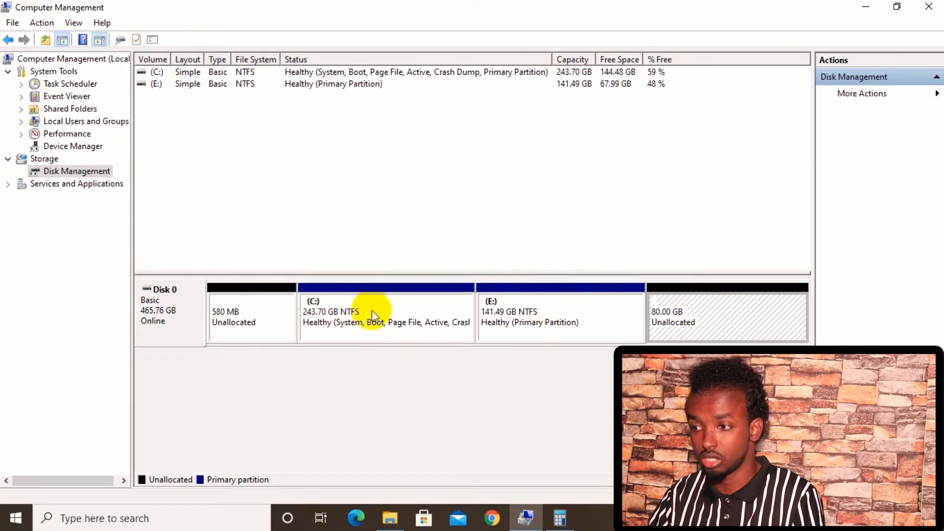
click(493, 315)
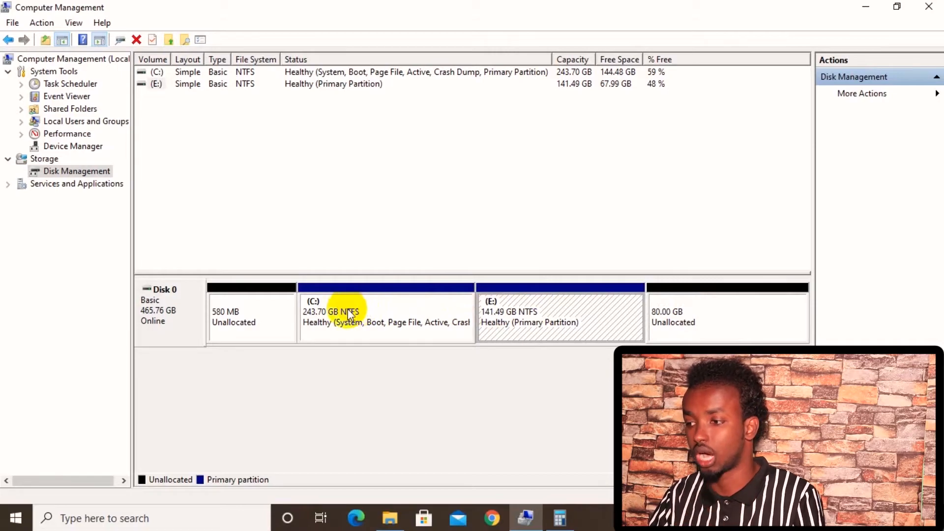
click(698, 317)
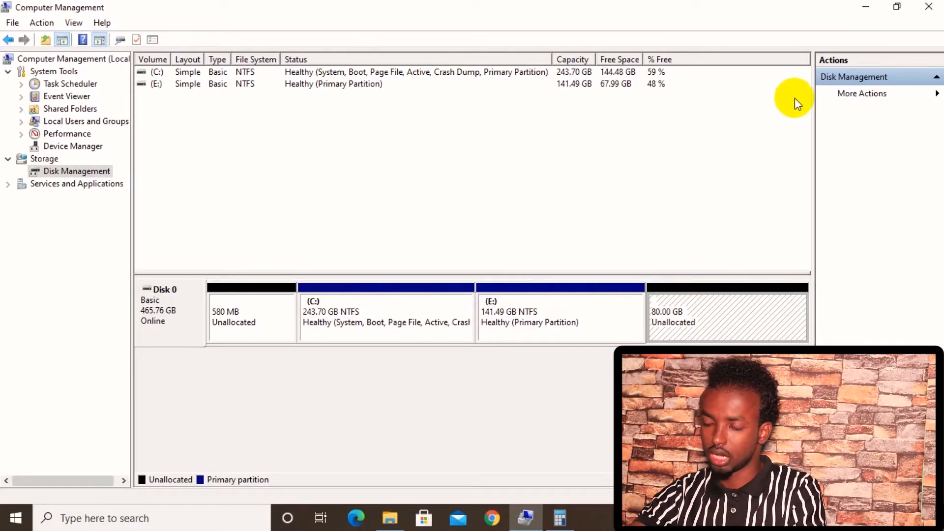
- Check the C: and E: drives under This PC in File Explorer, and close that window
key(super+e)
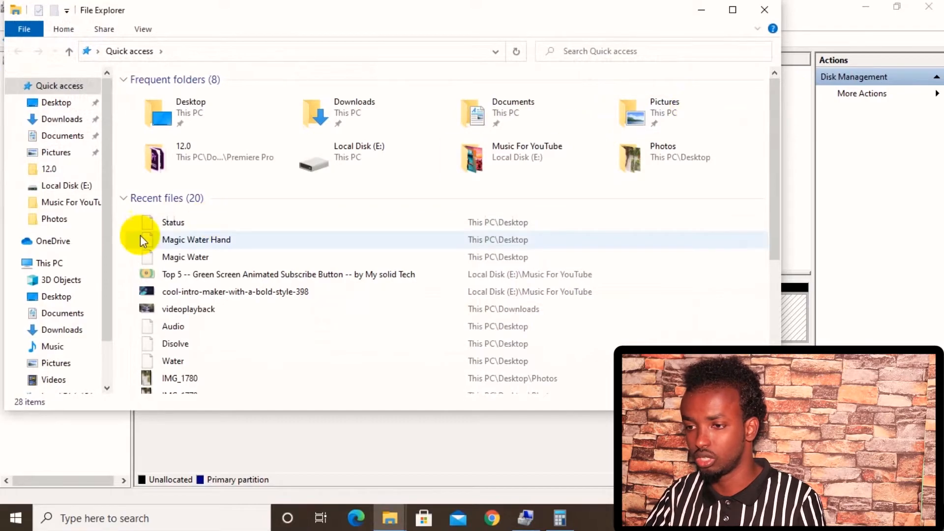
click(54, 263)
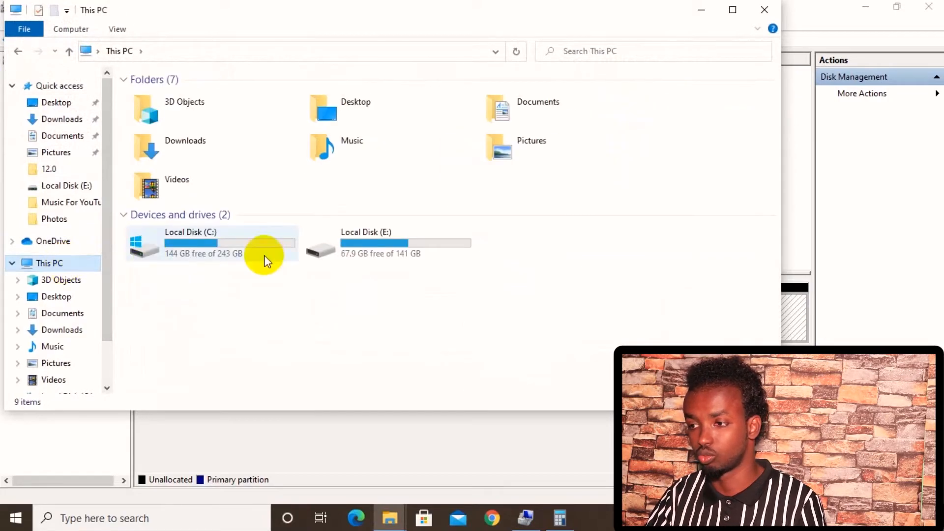
click(207, 239)
click(421, 241)
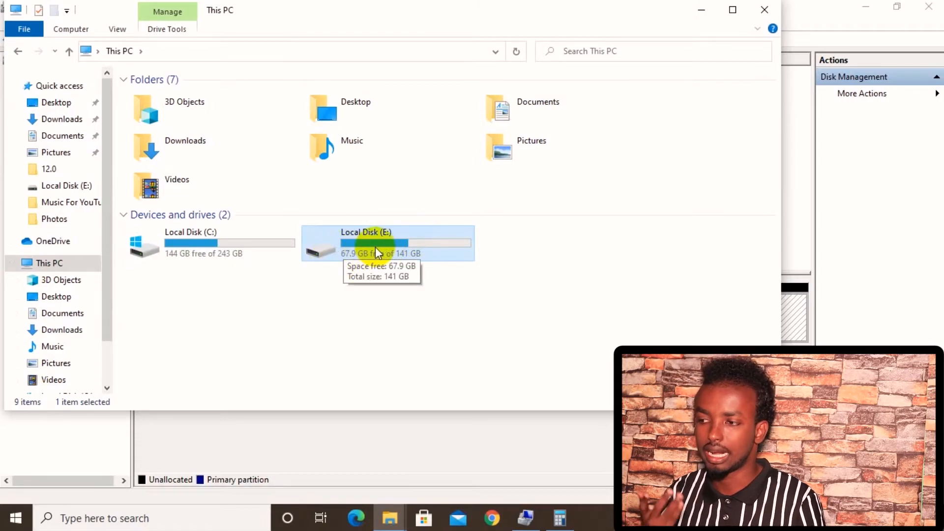
click(765, 10)
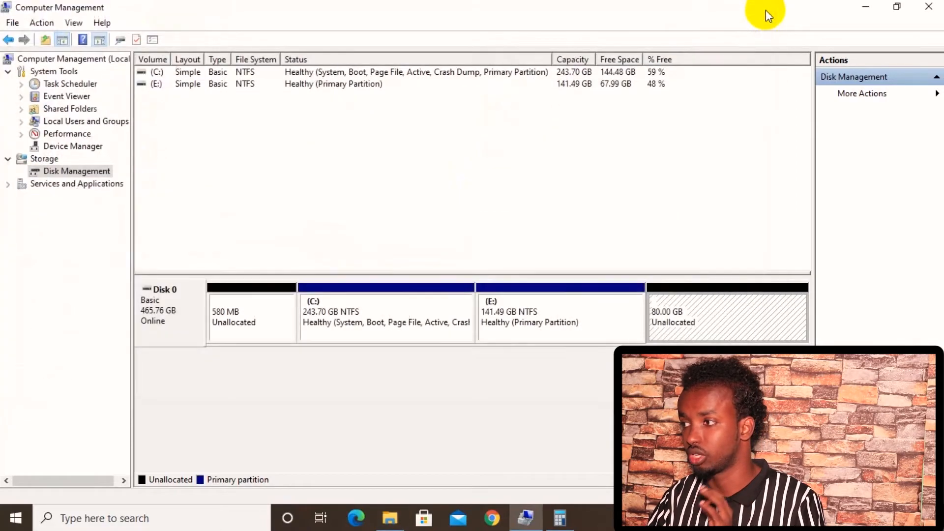
- Start a new simple volume on the 80 GB unallocated space, accepting the full size of 81920 MB
right_click(696, 327)
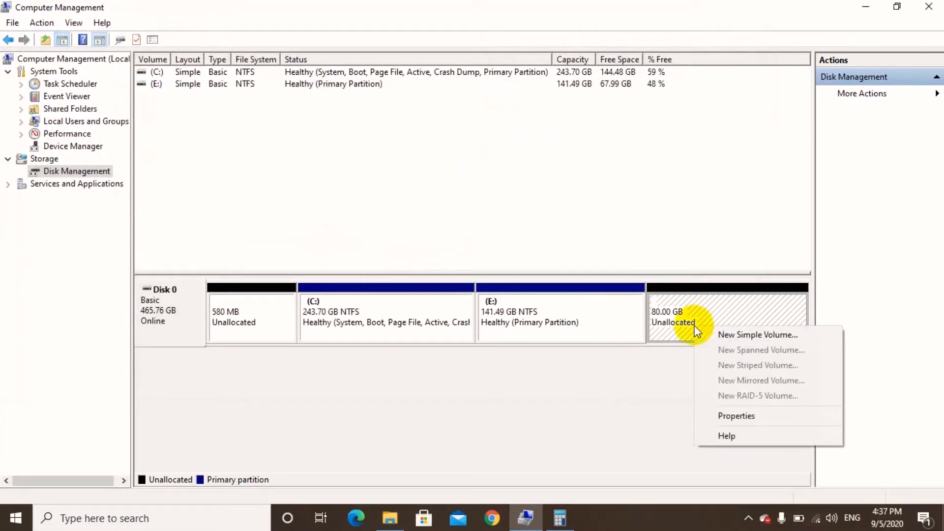
click(743, 335)
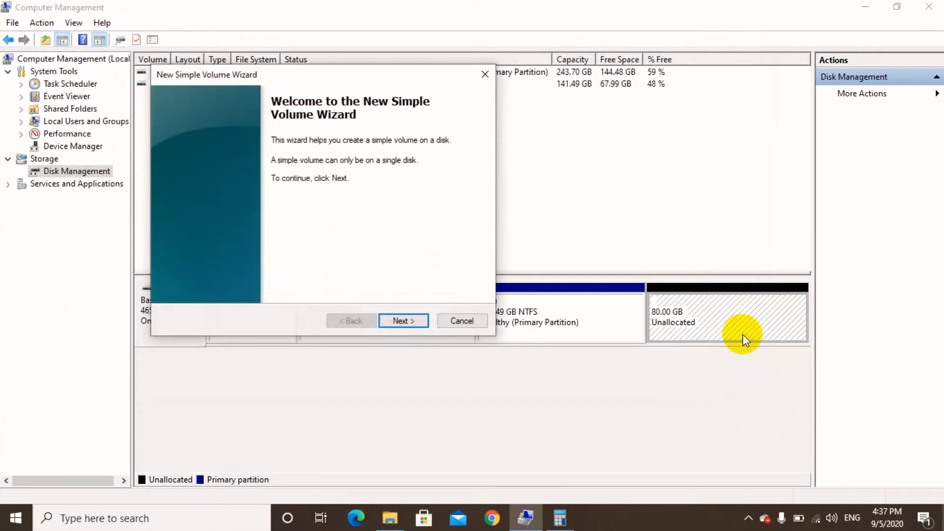
click(401, 322)
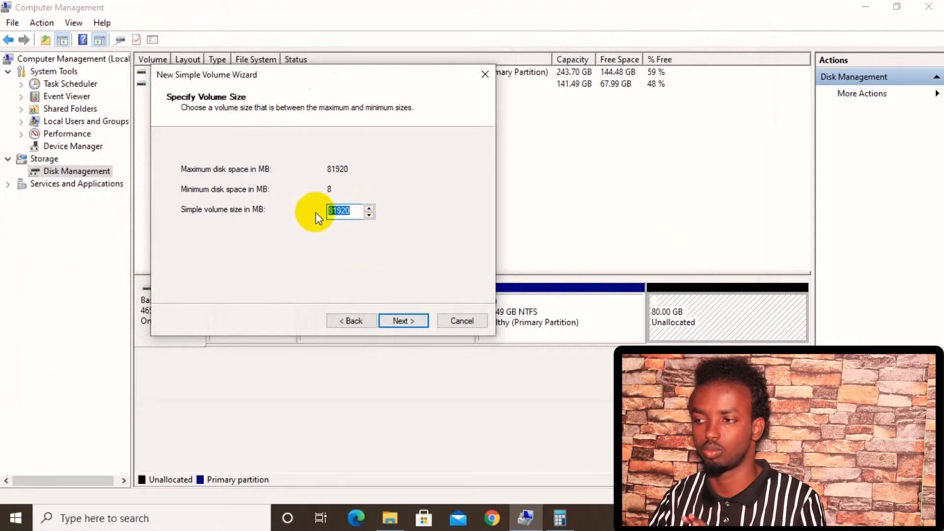
click(400, 320)
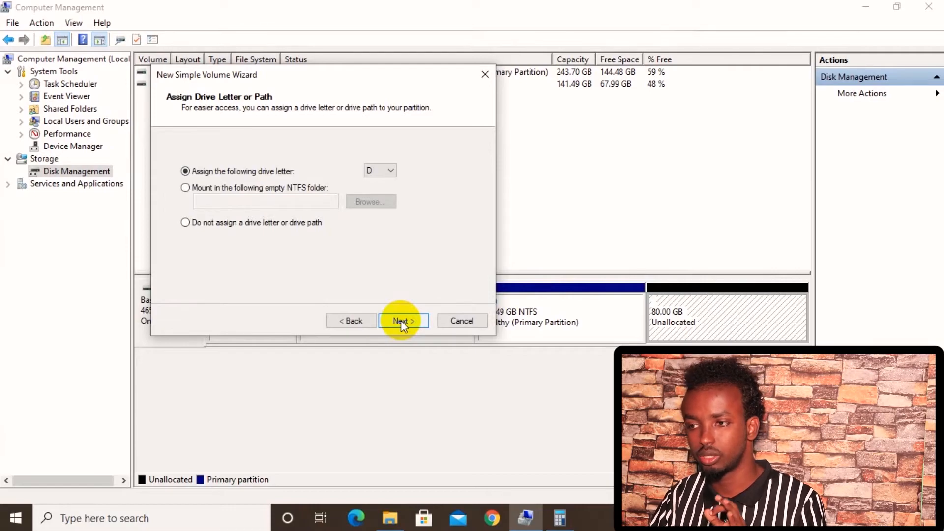
- Assign drive letter W to the new volume and continue to the format settings
click(384, 176)
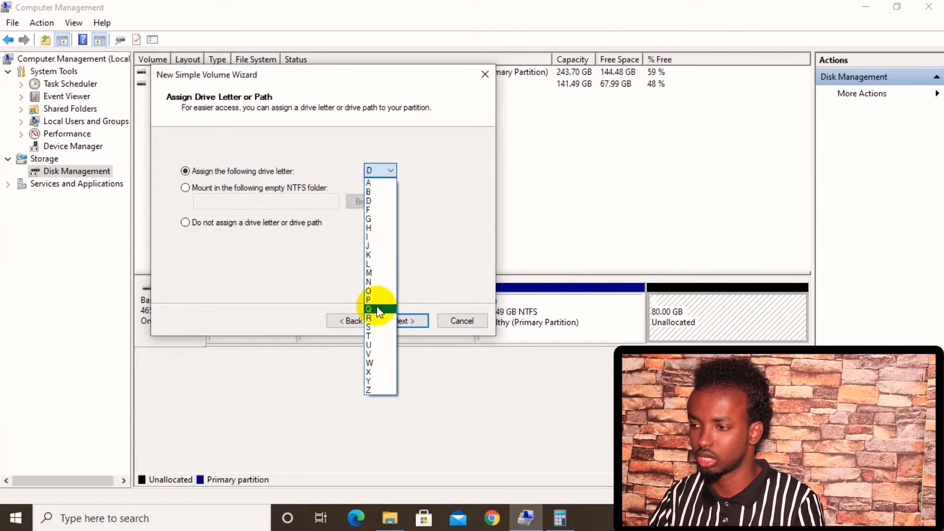
click(376, 356)
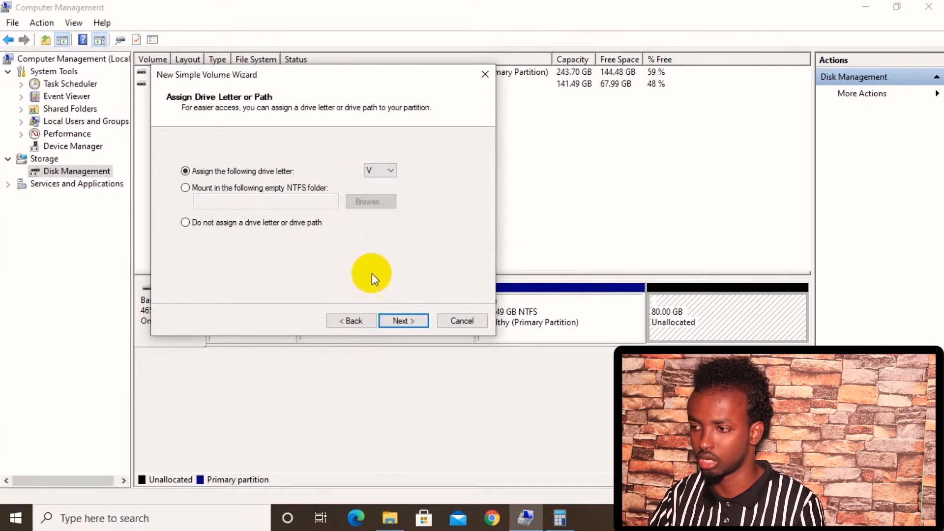
click(386, 174)
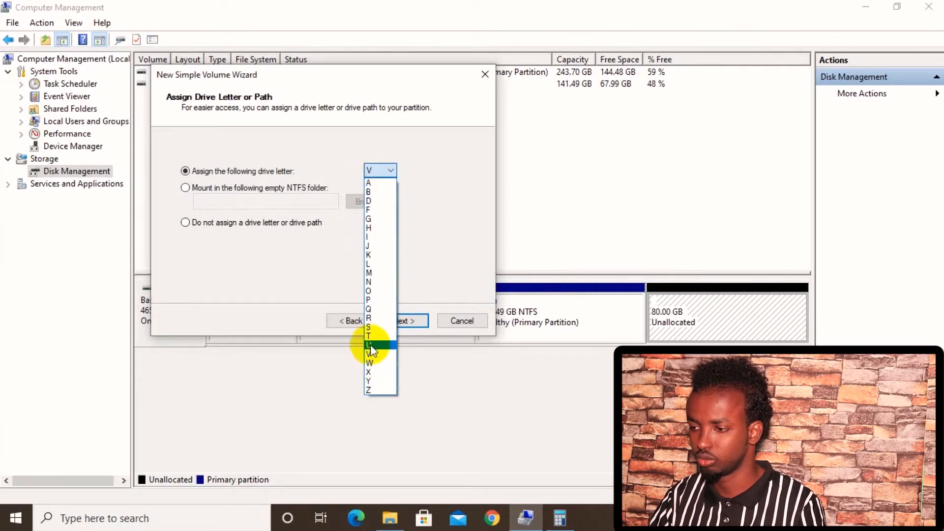
click(375, 364)
click(407, 322)
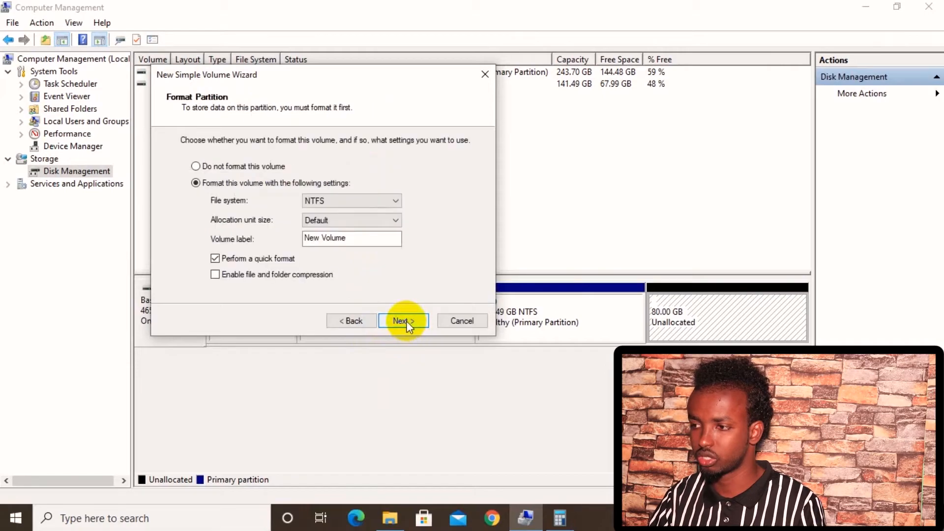
- Label the new volume Waxbarasho, finish creating it with the default NTFS quick format, and close its drive window
drag(365, 238, 288, 251)
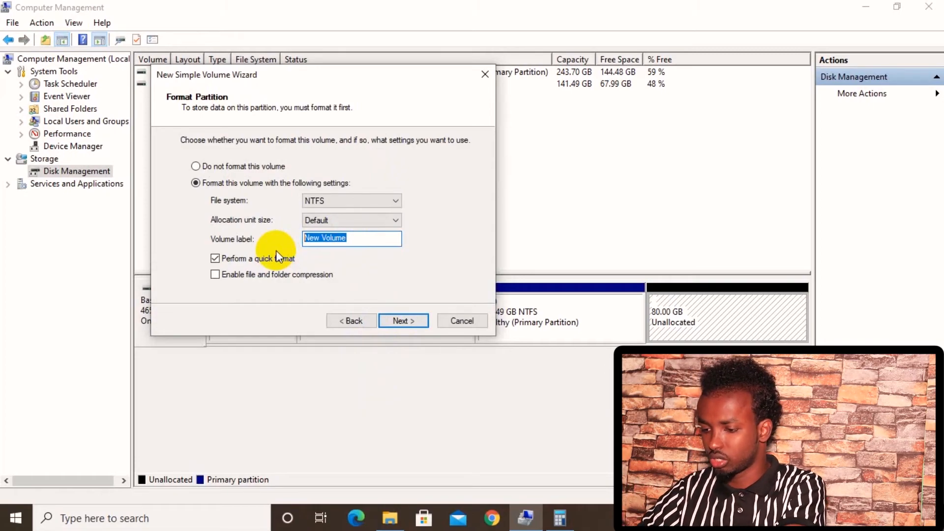
text(Waxba)
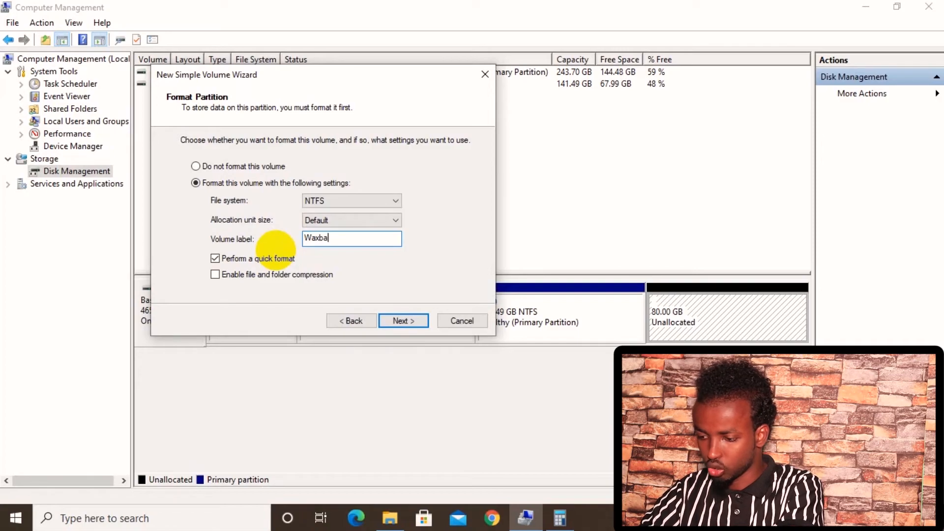
text(rasho)
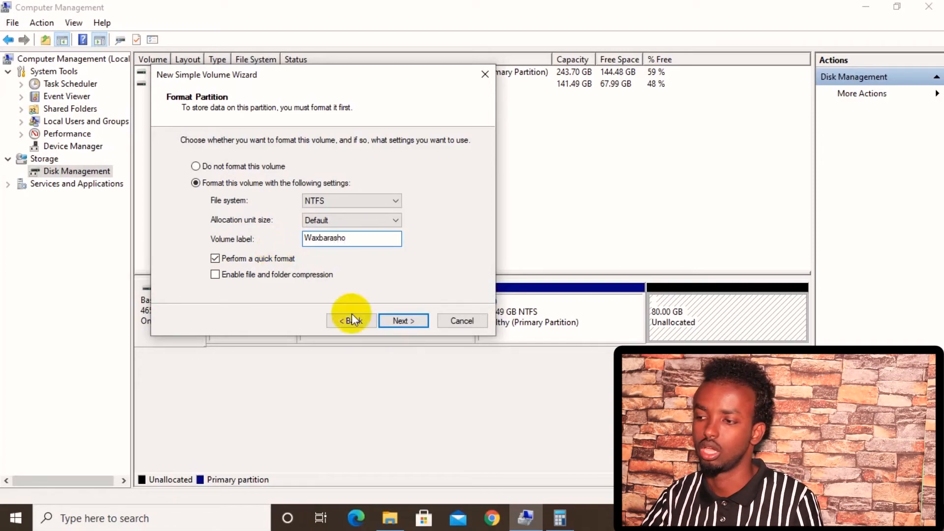
click(401, 320)
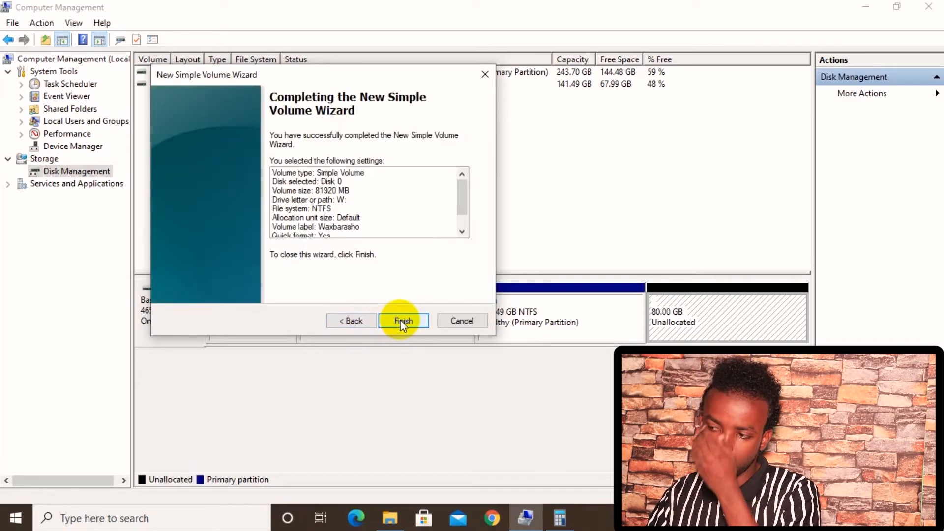
click(401, 321)
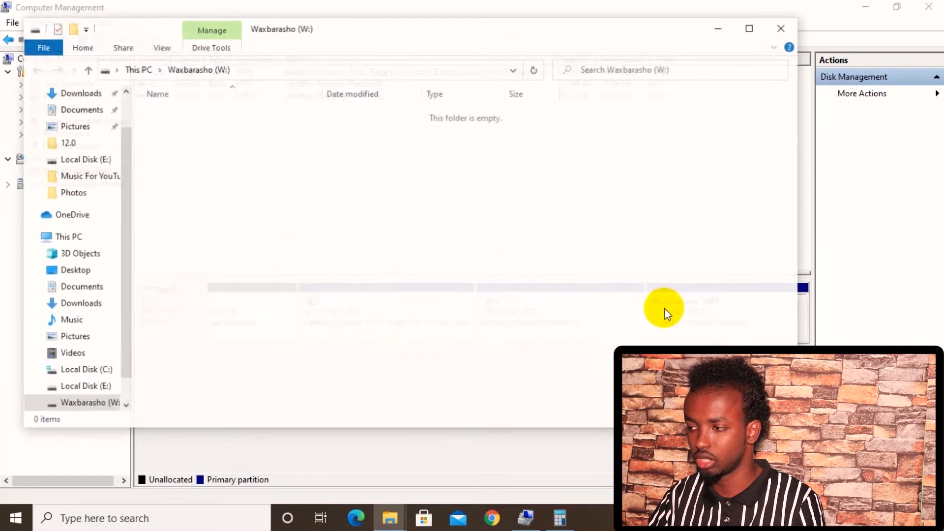
click(780, 28)
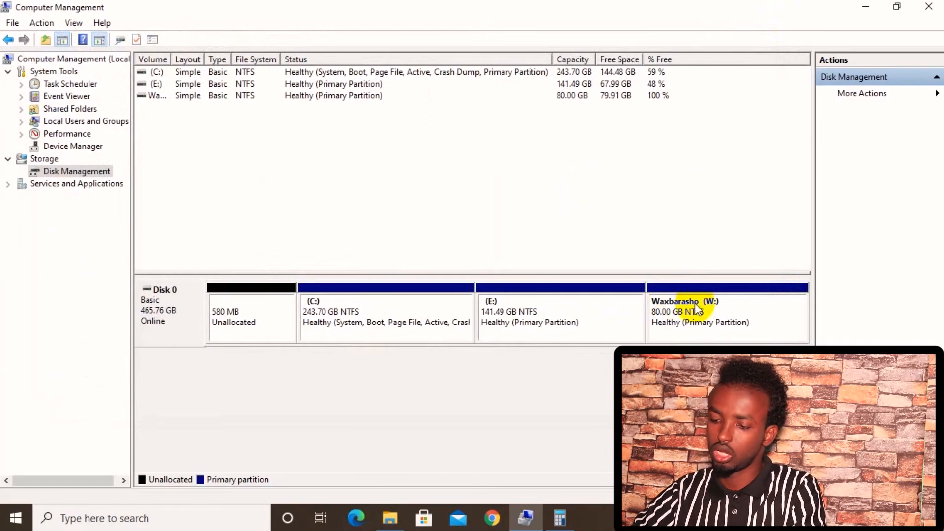
- Open This PC in File Explorer and compare the new Waxbarasho (W:) drive with the C: and E: drives
double_click(695, 303)
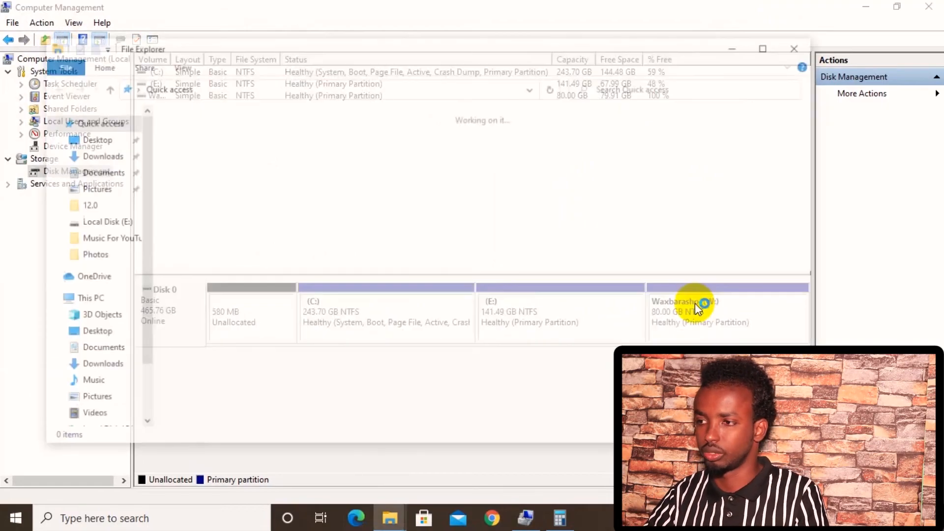
click(81, 300)
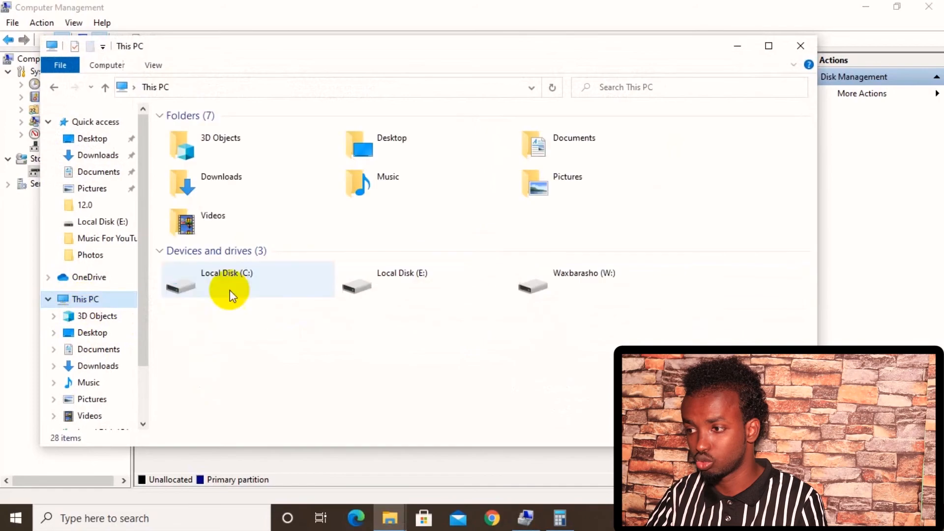
click(604, 279)
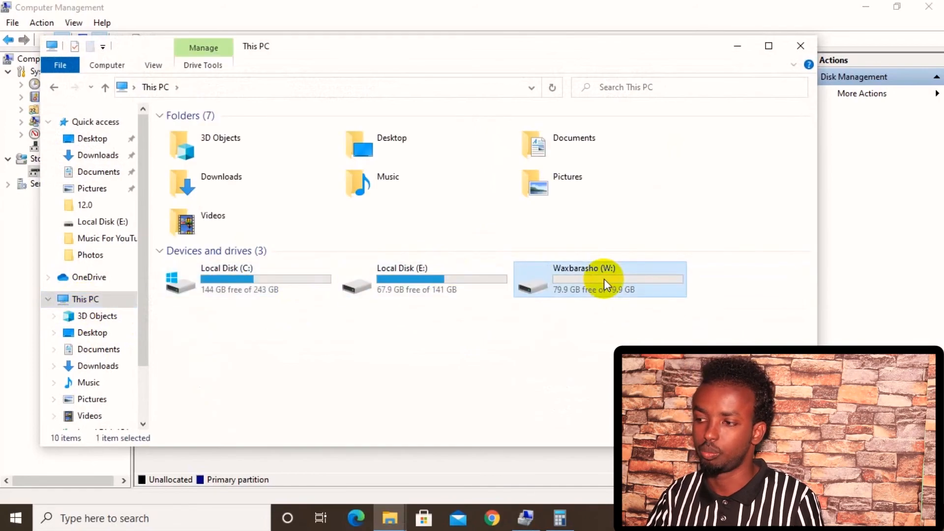
click(412, 278)
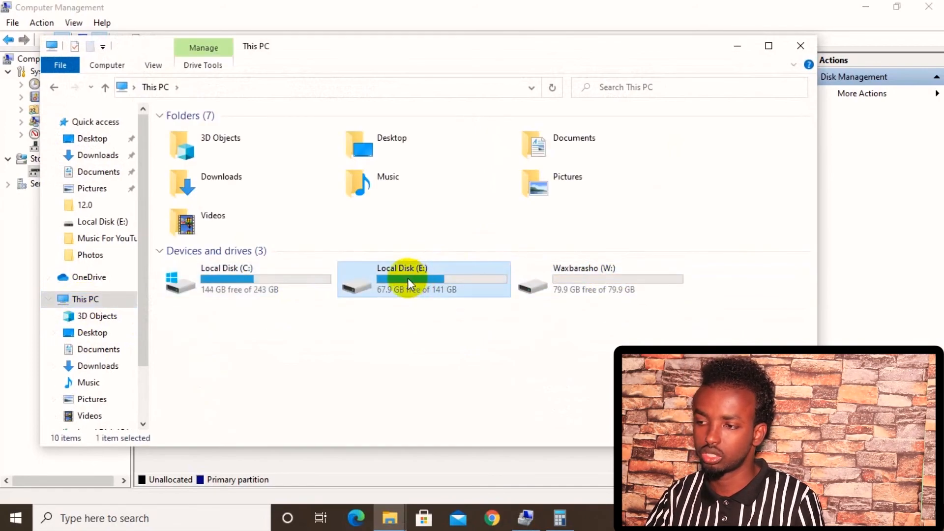
click(272, 275)
click(470, 275)
click(599, 273)
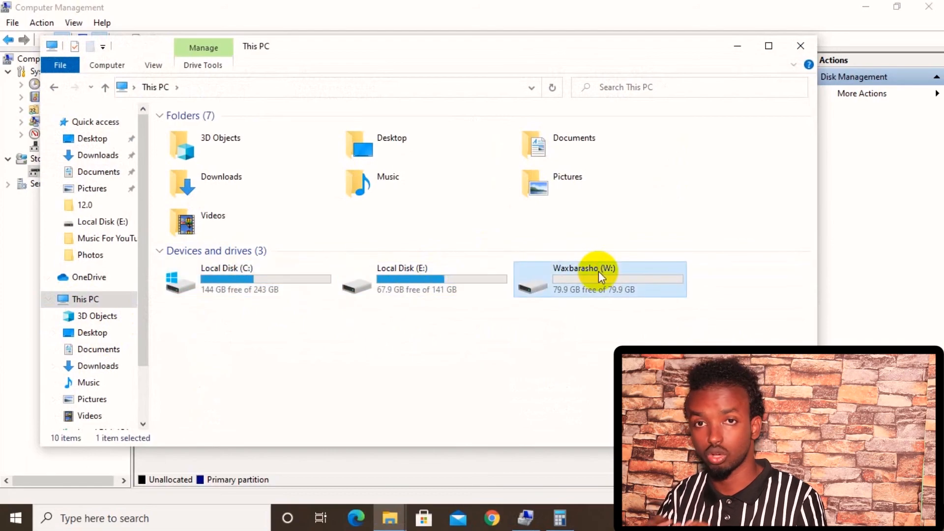